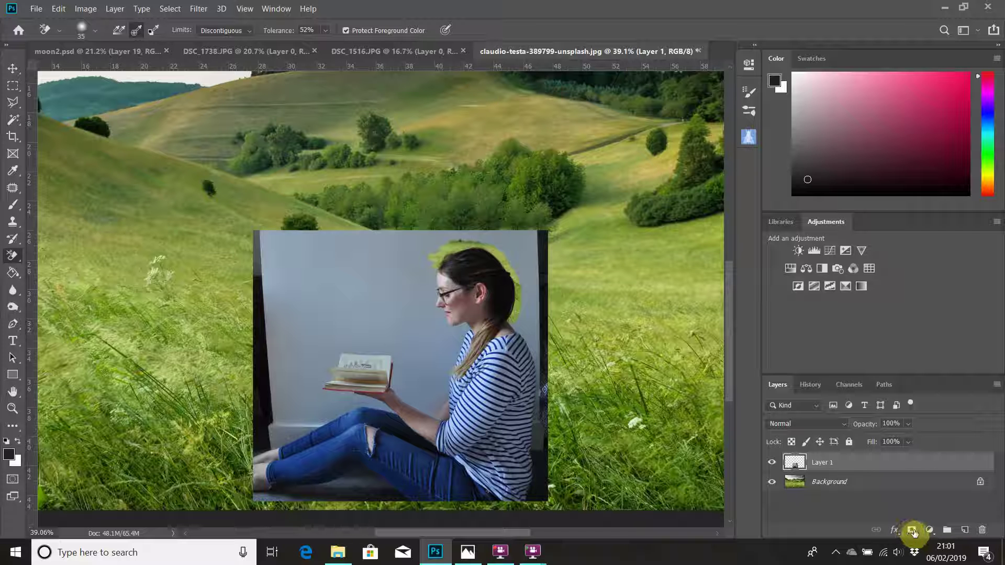
Step: Add a layer mask to Layer 1 and prepare a soft round brush with 75% hardness
{"action": "left_click", "coordinate": [911, 530]}
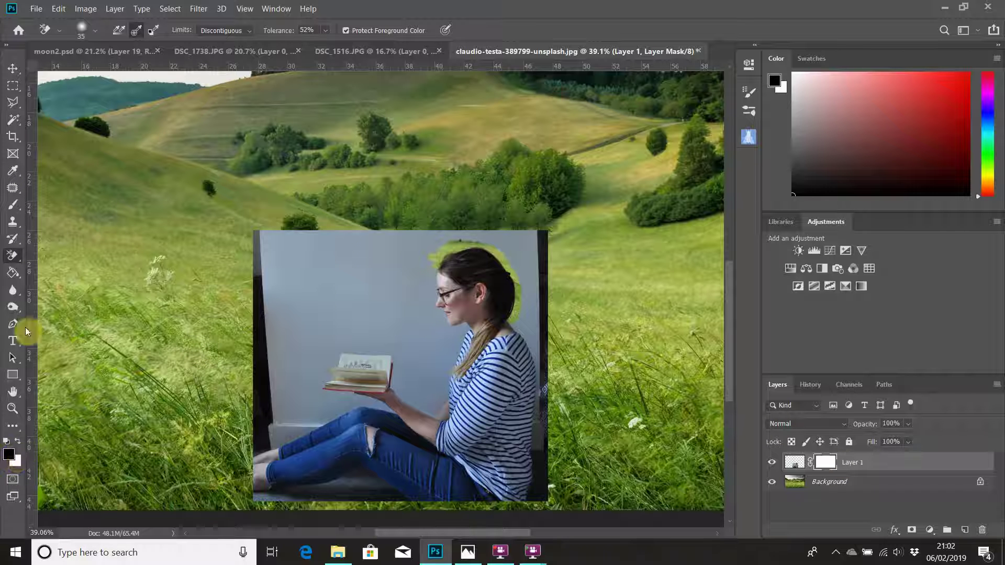
{"action": "left_click", "coordinate": [13, 206]}
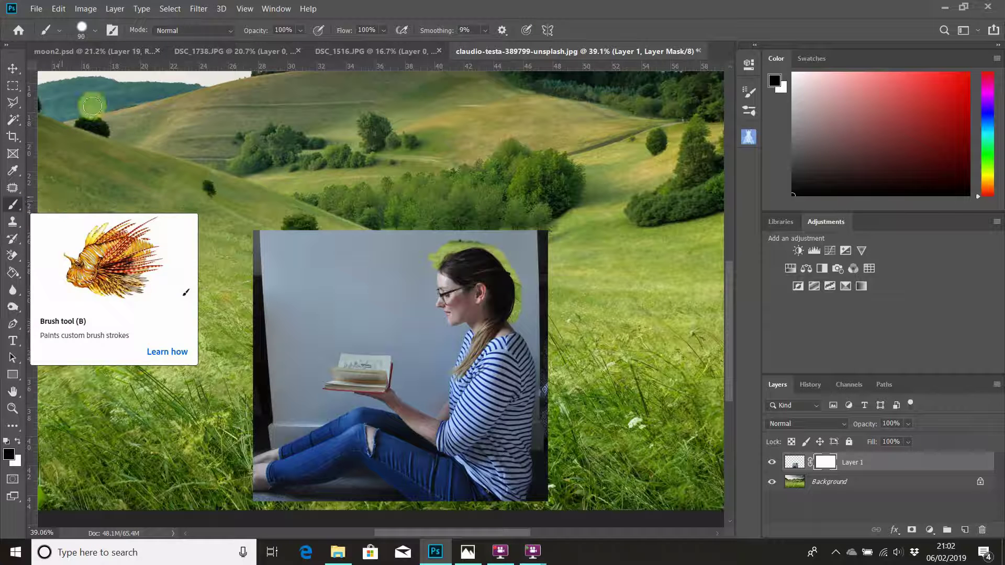
{"action": "left_click", "coordinate": [93, 33]}
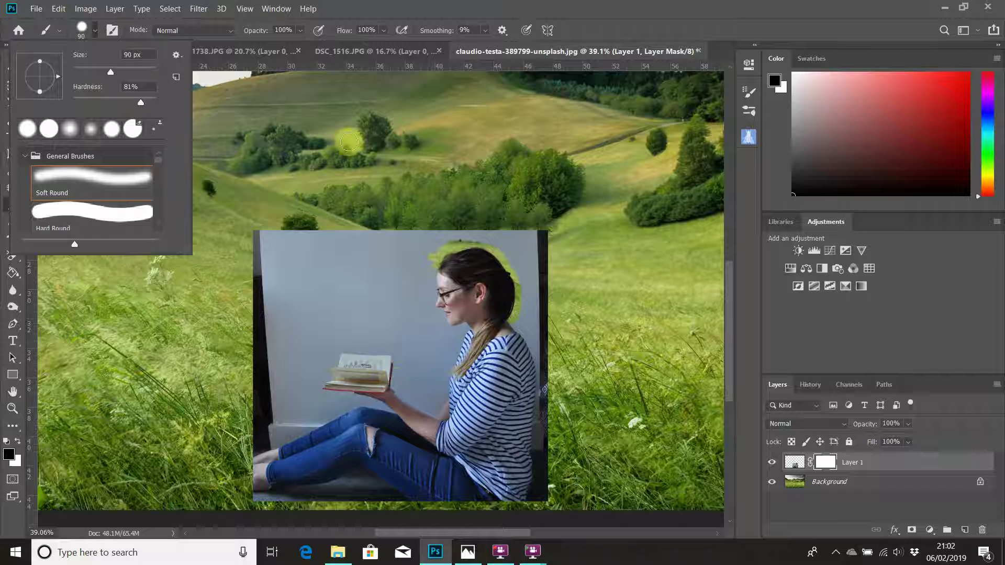
{"action": "left_click_drag", "start_coordinate": [141, 103], "coordinate": [135, 105]}
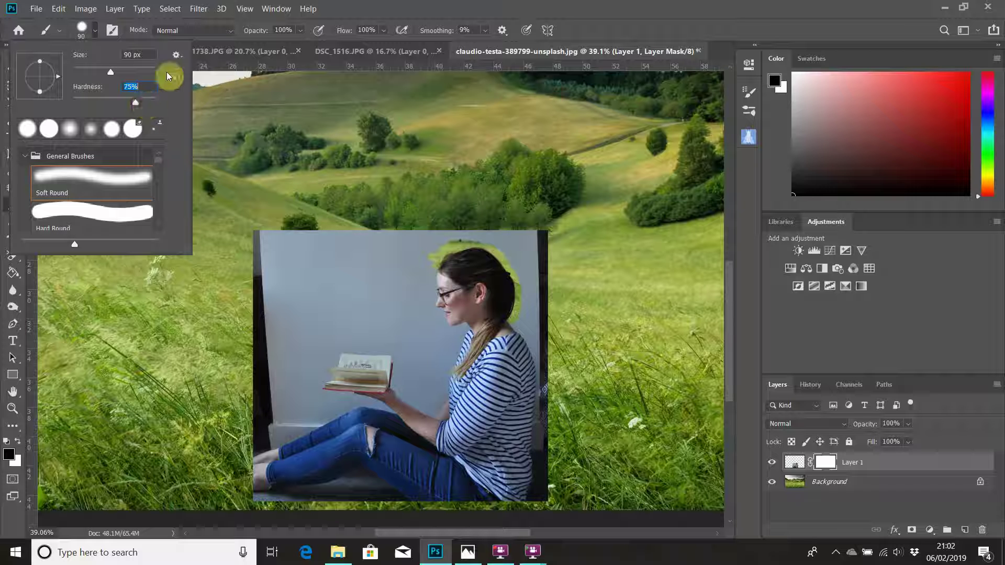
{"action": "left_click", "coordinate": [609, 29]}
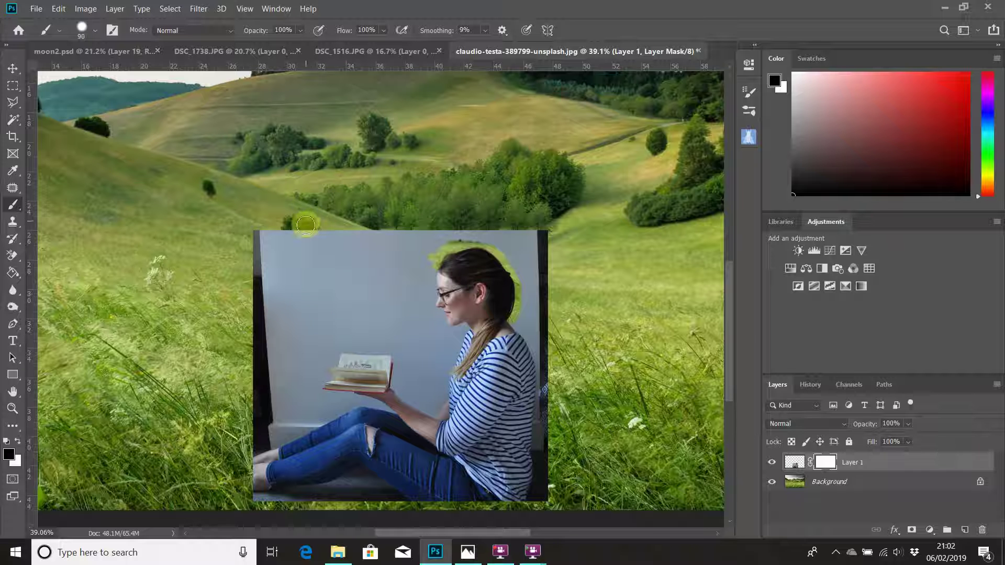
Step: Mask out the wall above, in front of and behind the woman with a 700 px black brush
{"action": "key", "text": "bracketright"}
{"action": "key", "text": "bracketright"}
{"action": "key", "text": "bracketright"}
{"action": "key", "text": "bracketright"}
{"action": "key", "text": "bracketright"}
{"action": "key", "text": "bracketright"}
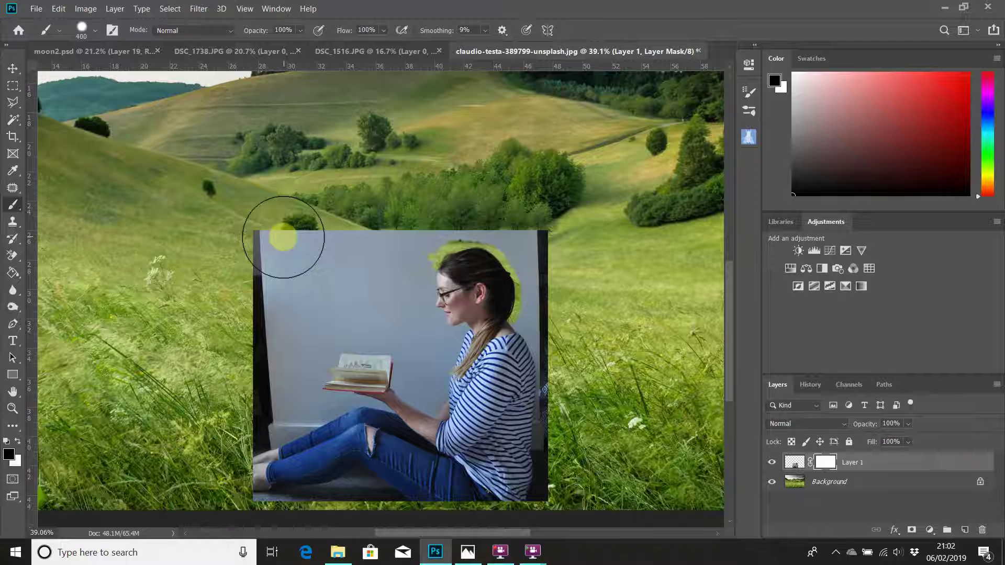
{"action": "left_click", "coordinate": [96, 30]}
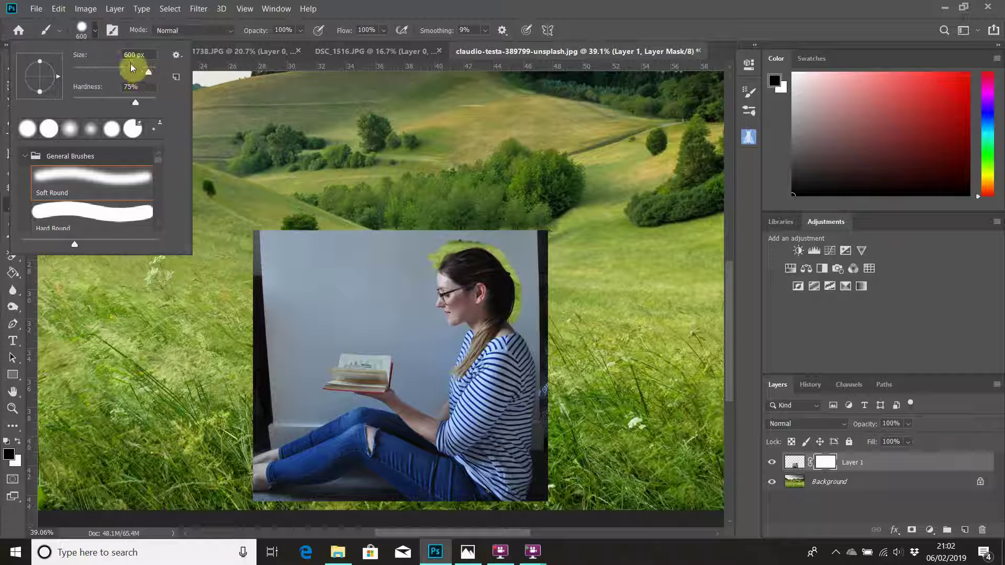
{"action": "left_click", "coordinate": [96, 32]}
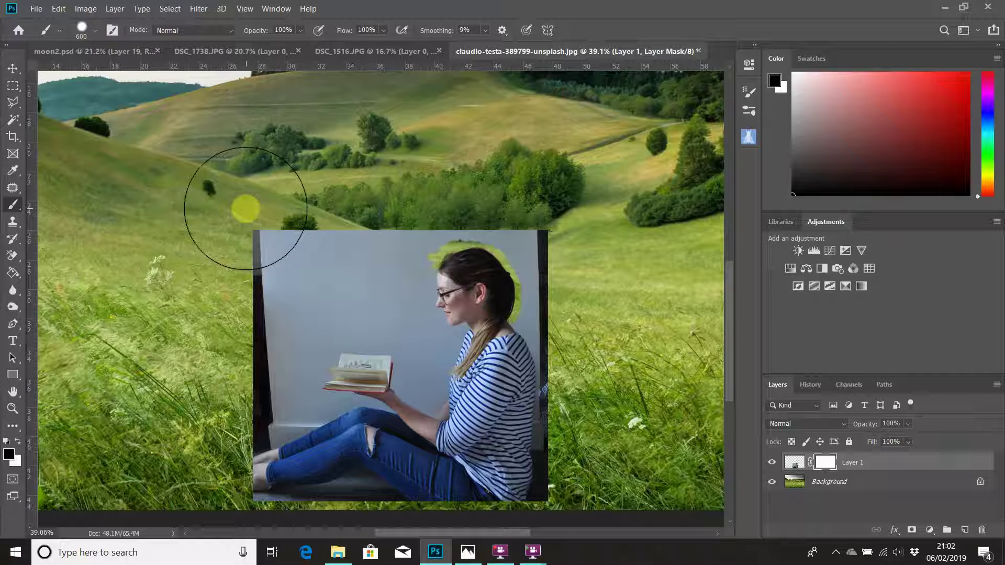
{"action": "key", "text": "]"}
{"action": "mouse_move", "coordinate": [258, 211]}
{"action": "left_mouse_down"}
{"action": "mouse_move", "coordinate": [267, 233]}
{"action": "mouse_move", "coordinate": [252, 274]}
{"action": "mouse_move", "coordinate": [352, 251]}
{"action": "mouse_move", "coordinate": [420, 179]}
{"action": "mouse_move", "coordinate": [415, 171]}
{"action": "mouse_move", "coordinate": [522, 168]}
{"action": "mouse_move", "coordinate": [527, 186]}
{"action": "mouse_move", "coordinate": [579, 208]}
{"action": "mouse_move", "coordinate": [544, 272]}
{"action": "left_mouse_up"}
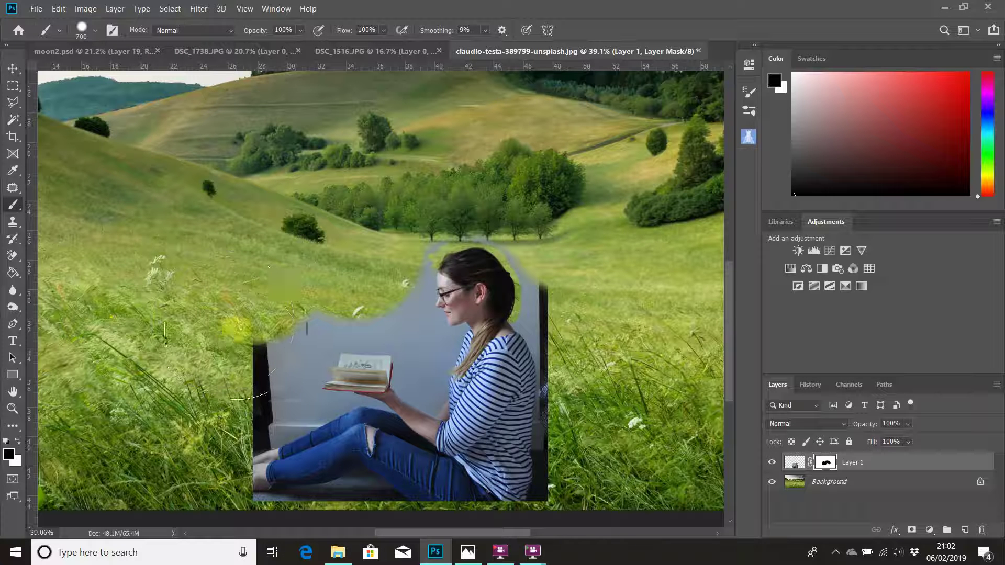
{"action": "left_click_drag", "start_coordinate": [235, 327], "coordinate": [264, 291]}
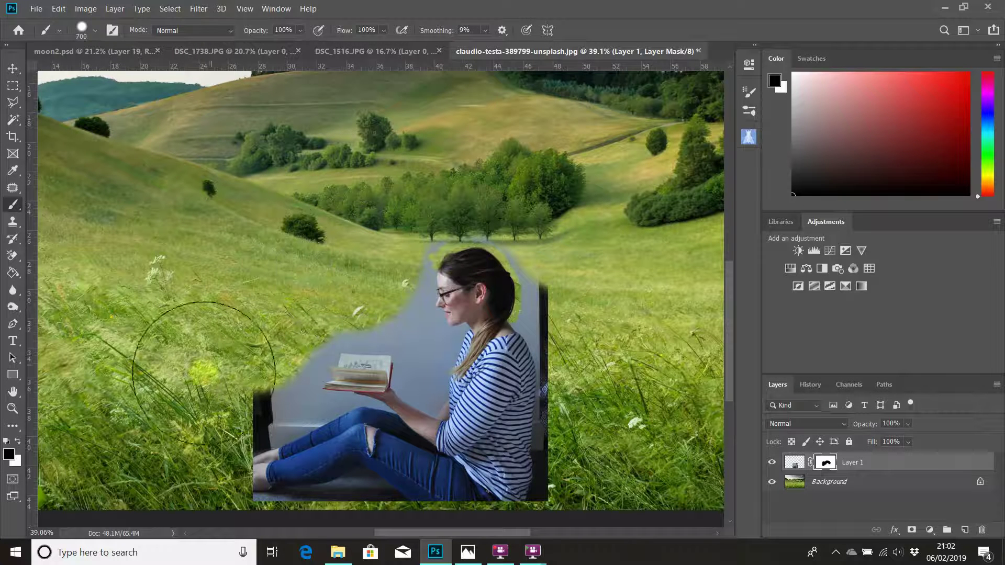
{"action": "mouse_move", "coordinate": [191, 382]}
{"action": "left_mouse_down"}
{"action": "mouse_move", "coordinate": [226, 381]}
{"action": "mouse_move", "coordinate": [258, 348]}
{"action": "left_mouse_up"}
{"action": "mouse_move", "coordinate": [600, 268]}
{"action": "left_mouse_down"}
{"action": "mouse_move", "coordinate": [589, 287]}
{"action": "mouse_move", "coordinate": [594, 262]}
{"action": "mouse_move", "coordinate": [582, 254]}
{"action": "left_mouse_up"}
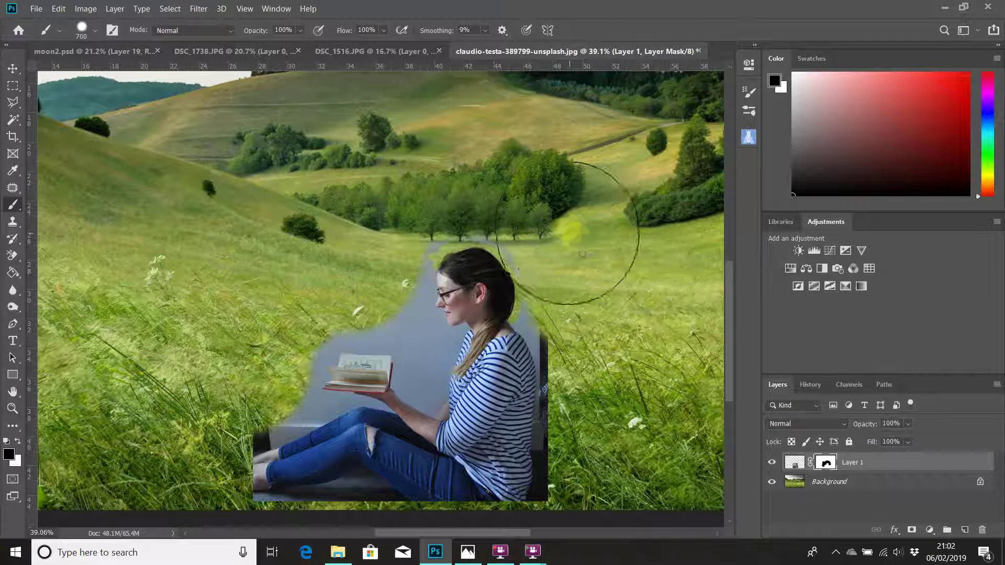
{"action": "mouse_move", "coordinate": [486, 178]}
{"action": "left_mouse_down"}
{"action": "mouse_move", "coordinate": [478, 168]}
{"action": "mouse_move", "coordinate": [410, 188]}
{"action": "mouse_move", "coordinate": [346, 252]}
{"action": "left_mouse_up"}
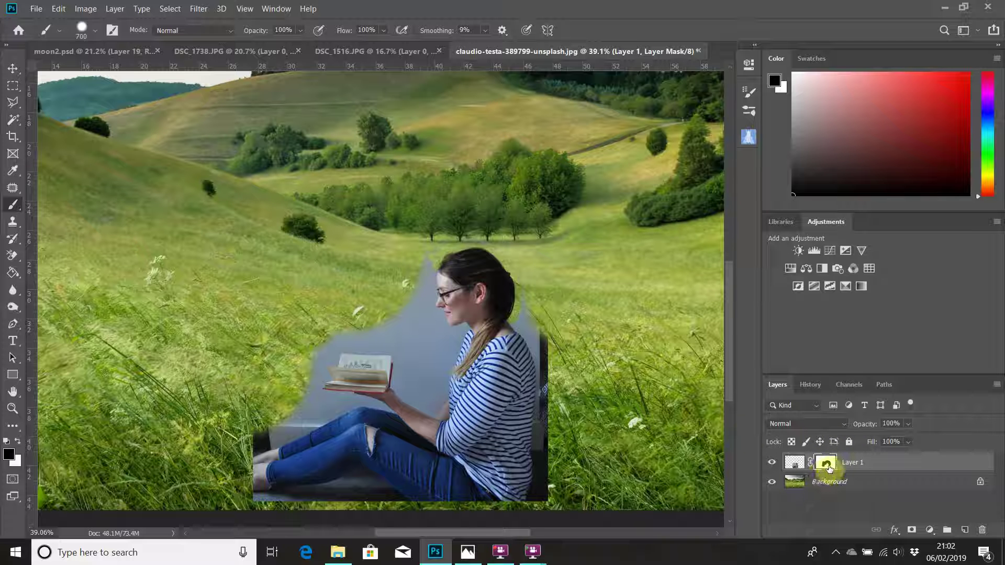
Step: Hide the book on the layer mask, restore it by painting with white, and return the foreground colour to black
{"action": "left_click", "coordinate": [359, 359]}
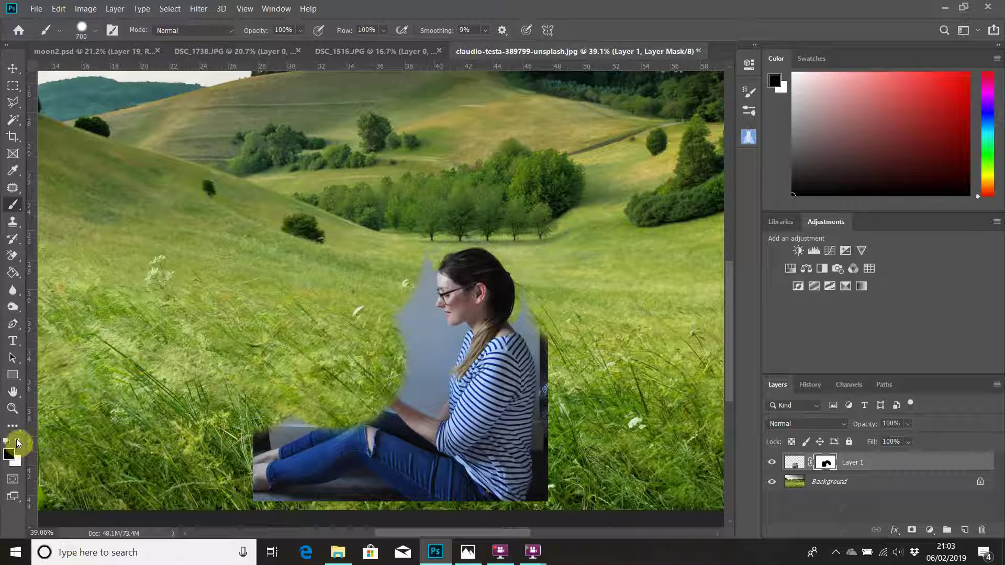
{"action": "left_click", "coordinate": [17, 438]}
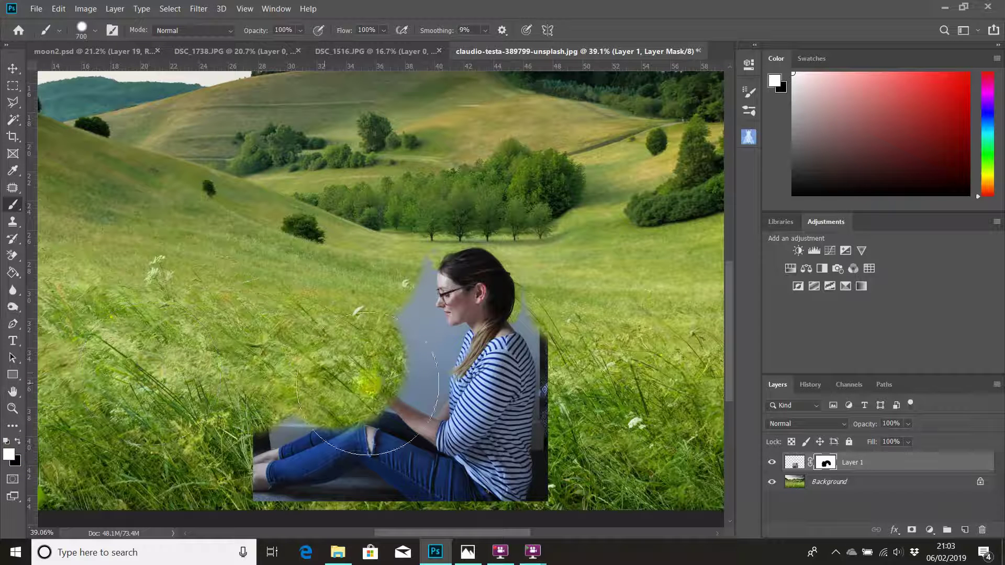
{"action": "mouse_move", "coordinate": [361, 379]}
{"action": "left_mouse_down"}
{"action": "mouse_move", "coordinate": [399, 414]}
{"action": "mouse_move", "coordinate": [398, 402]}
{"action": "mouse_move", "coordinate": [363, 395]}
{"action": "mouse_move", "coordinate": [370, 415]}
{"action": "mouse_move", "coordinate": [377, 400]}
{"action": "mouse_move", "coordinate": [328, 416]}
{"action": "mouse_move", "coordinate": [384, 392]}
{"action": "mouse_move", "coordinate": [424, 355]}
{"action": "mouse_move", "coordinate": [425, 319]}
{"action": "mouse_move", "coordinate": [441, 401]}
{"action": "mouse_move", "coordinate": [474, 413]}
{"action": "mouse_move", "coordinate": [410, 315]}
{"action": "mouse_move", "coordinate": [311, 355]}
{"action": "mouse_move", "coordinate": [394, 315]}
{"action": "left_mouse_up"}
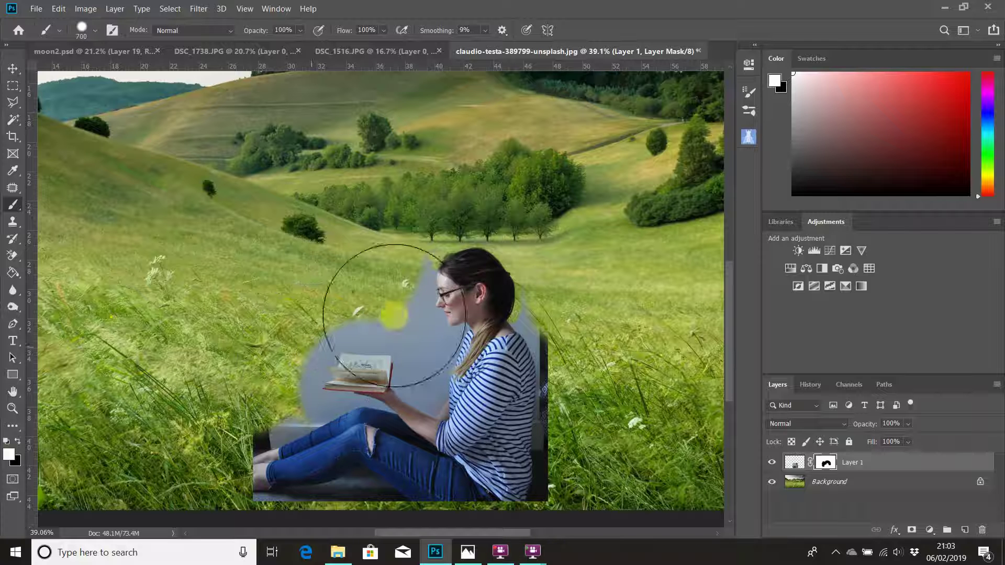
{"action": "left_click", "coordinate": [17, 441]}
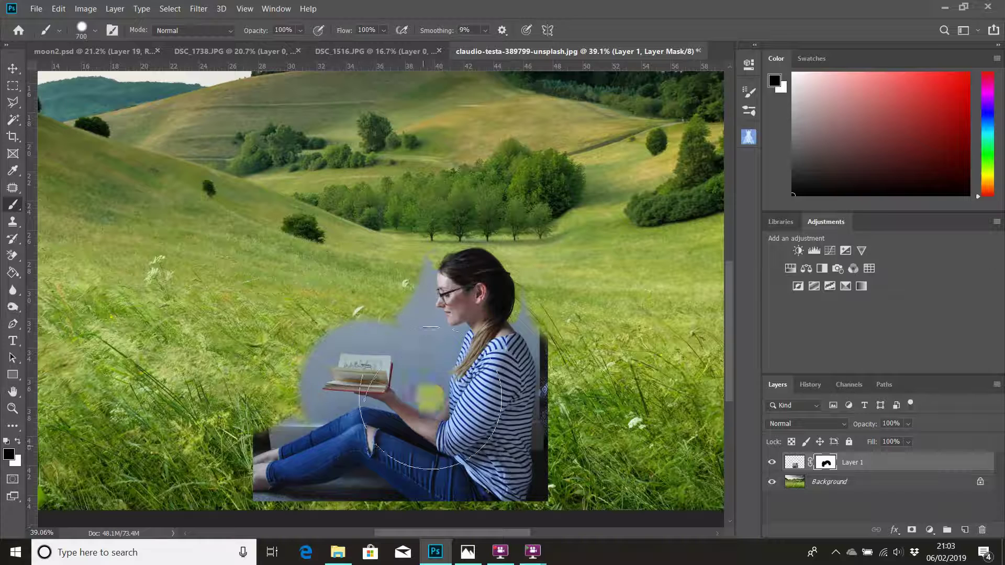
Step: Mask out the wall in front of the face and around the nose, reducing the brush from 100 to 40 and 20 px
{"action": "scroll", "coordinate": [439, 225], "scroll_direction": "up", "scroll_amount": 8}
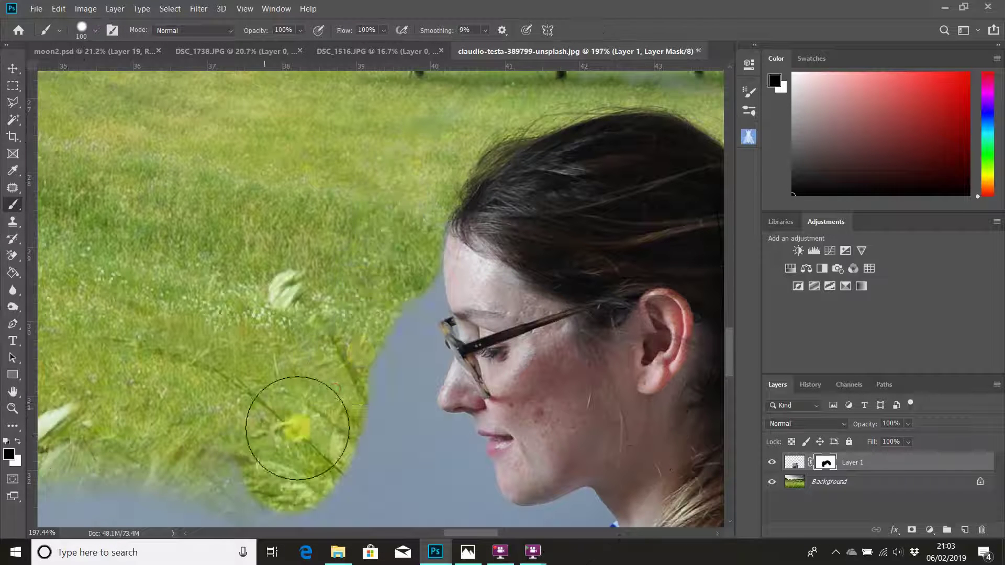
{"action": "mouse_move", "coordinate": [297, 428]}
{"action": "left_mouse_down"}
{"action": "mouse_move", "coordinate": [382, 301]}
{"action": "mouse_move", "coordinate": [361, 416]}
{"action": "mouse_move", "coordinate": [377, 363]}
{"action": "mouse_move", "coordinate": [385, 365]}
{"action": "mouse_move", "coordinate": [378, 424]}
{"action": "left_mouse_up"}
{"action": "scroll", "coordinate": [378, 423], "scroll_direction": "up", "scroll_amount": 5}
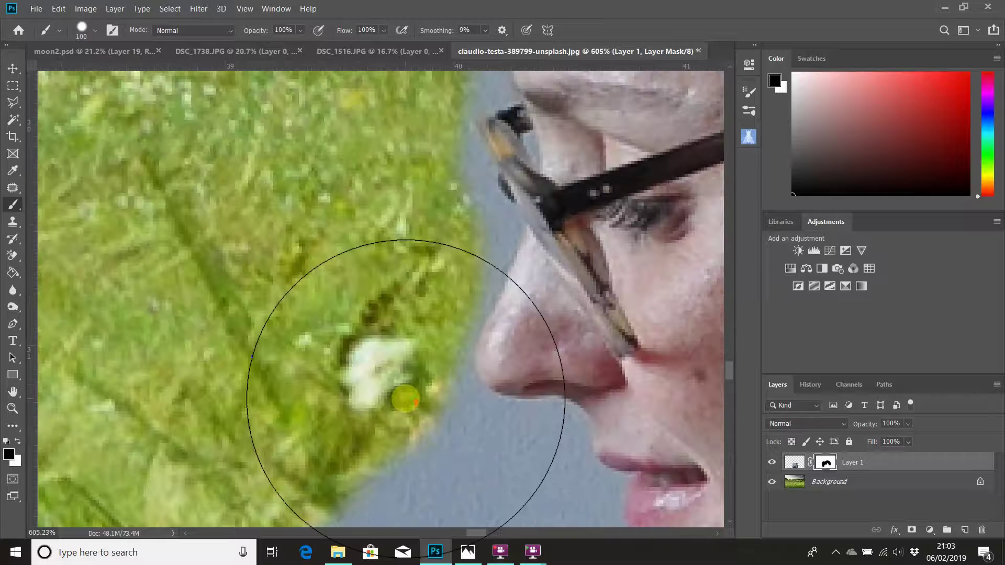
{"action": "key", "text": "bracketleft"}
{"action": "key", "text": "bracketleft"}
{"action": "key", "text": "bracketleft"}
{"action": "key", "text": "bracketleft"}
{"action": "key", "text": "bracketleft"}
{"action": "key", "text": "bracketleft"}
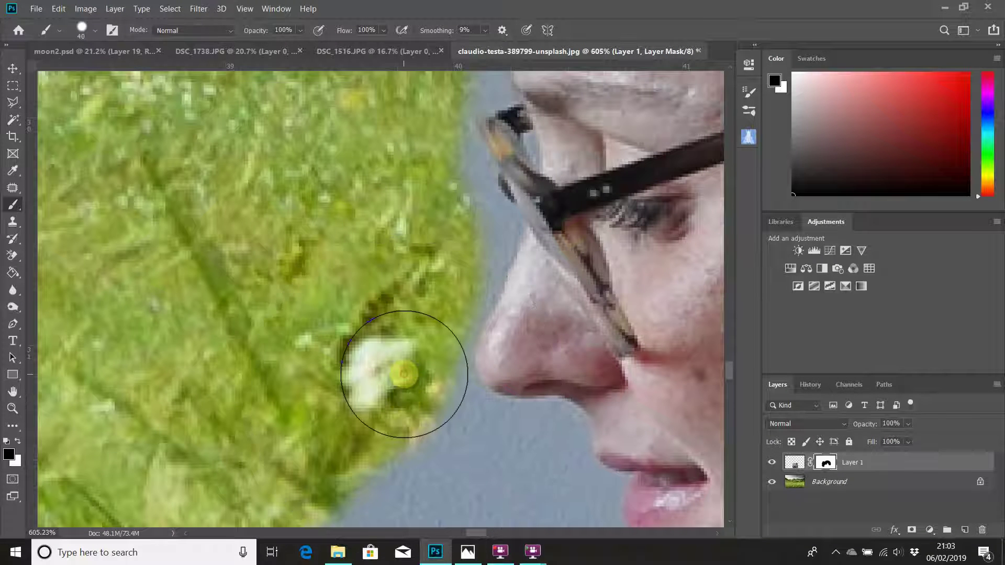
{"action": "mouse_move", "coordinate": [404, 374]}
{"action": "left_mouse_down"}
{"action": "mouse_move", "coordinate": [465, 452]}
{"action": "mouse_move", "coordinate": [523, 451]}
{"action": "mouse_move", "coordinate": [540, 431]}
{"action": "mouse_move", "coordinate": [506, 432]}
{"action": "mouse_move", "coordinate": [561, 440]}
{"action": "mouse_move", "coordinate": [557, 427]}
{"action": "mouse_move", "coordinate": [511, 432]}
{"action": "mouse_move", "coordinate": [561, 443]}
{"action": "mouse_move", "coordinate": [559, 435]}
{"action": "mouse_move", "coordinate": [567, 475]}
{"action": "mouse_move", "coordinate": [479, 468]}
{"action": "mouse_move", "coordinate": [449, 271]}
{"action": "mouse_move", "coordinate": [479, 254]}
{"action": "mouse_move", "coordinate": [444, 356]}
{"action": "mouse_move", "coordinate": [468, 403]}
{"action": "left_mouse_up"}
{"action": "key", "text": "bracketleft"}
{"action": "key", "text": "bracketleft"}
{"action": "scroll", "coordinate": [468, 404], "scroll_direction": "down", "scroll_amount": 10}
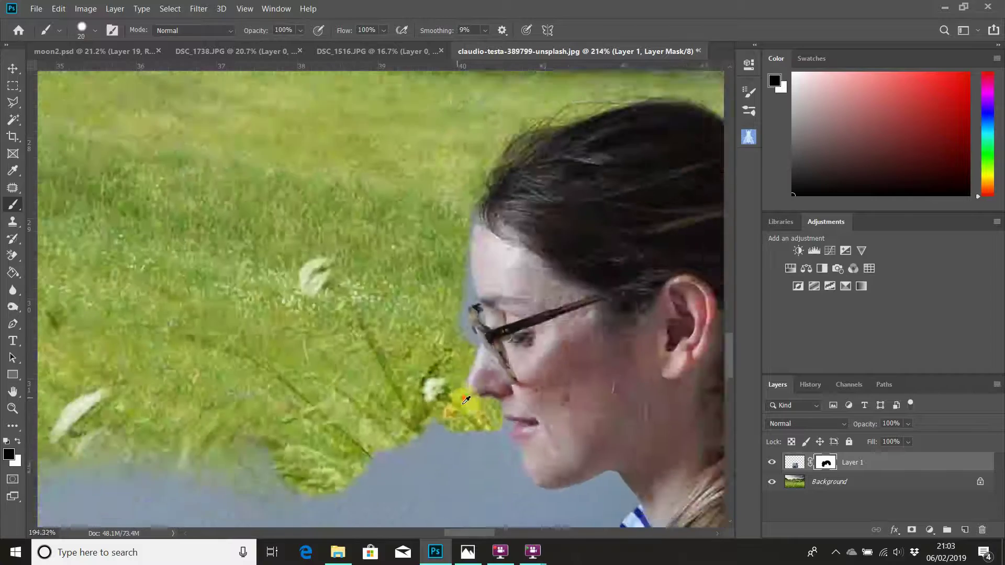
Step: Mask out the wall between the nose and the lips, reducing the brush from 20 to 5 px for the lip edge
{"action": "scroll", "coordinate": [504, 465], "scroll_direction": "down", "scroll_amount": 3}
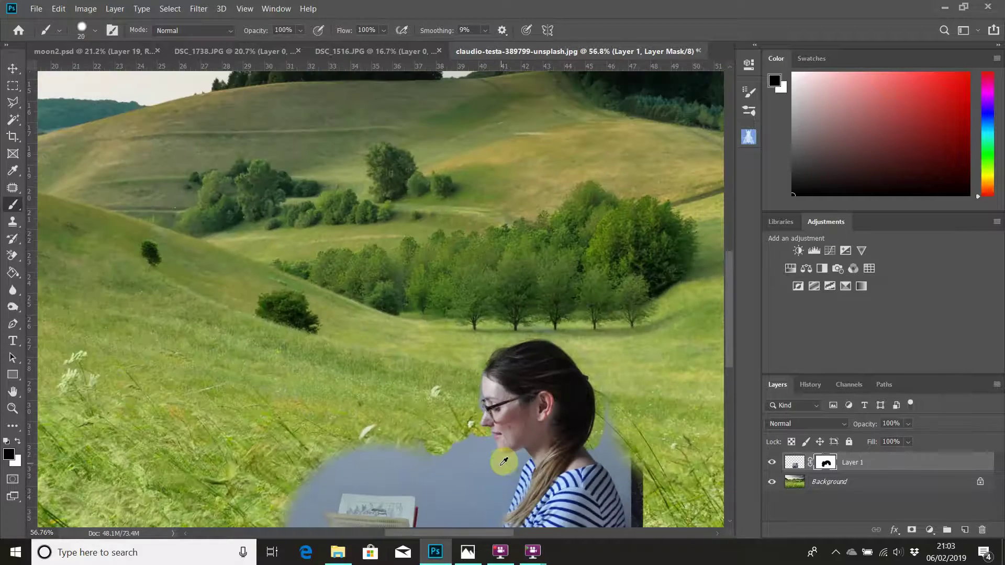
{"action": "scroll", "coordinate": [503, 461], "scroll_direction": "up", "scroll_amount": 6}
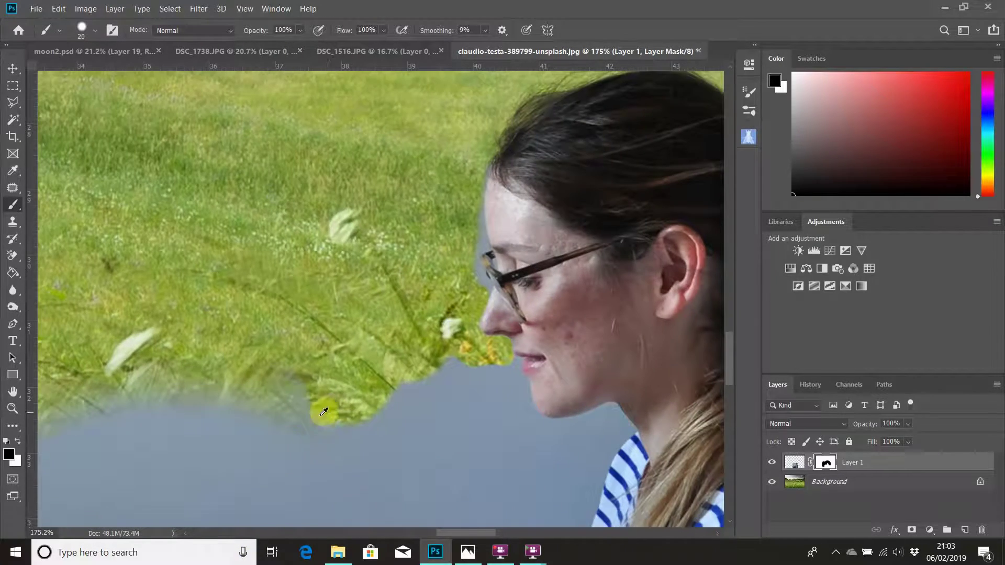
{"action": "left_click_drag", "start_coordinate": [332, 451], "coordinate": [354, 298]}
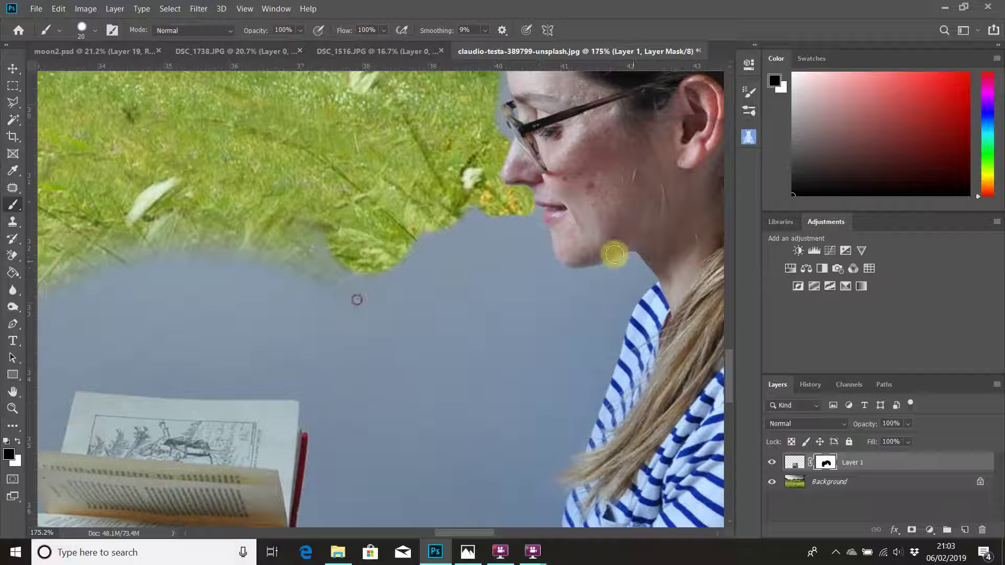
{"action": "scroll", "coordinate": [539, 220], "scroll_direction": "up", "scroll_amount": 5}
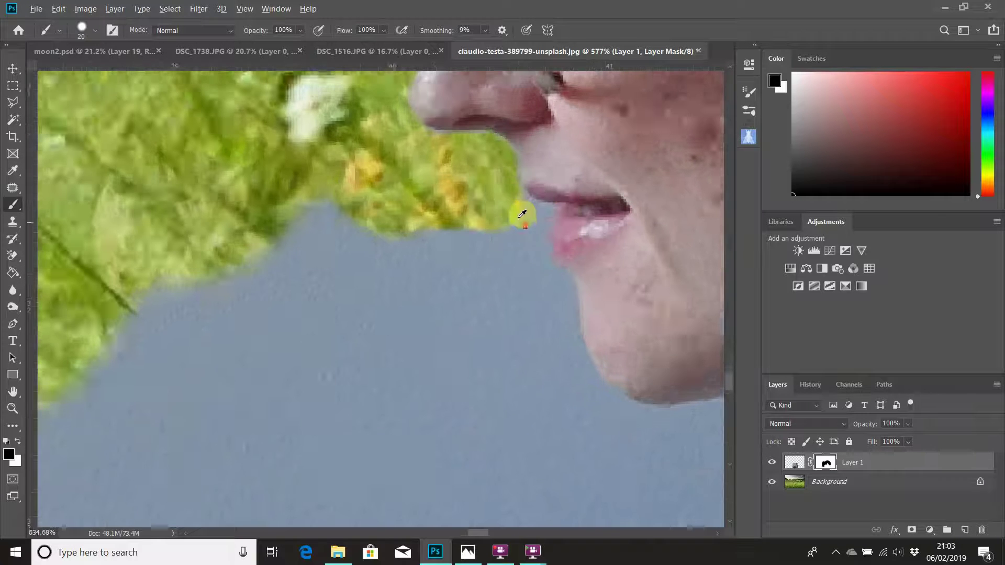
{"action": "scroll", "coordinate": [521, 214], "scroll_direction": "up", "scroll_amount": 1}
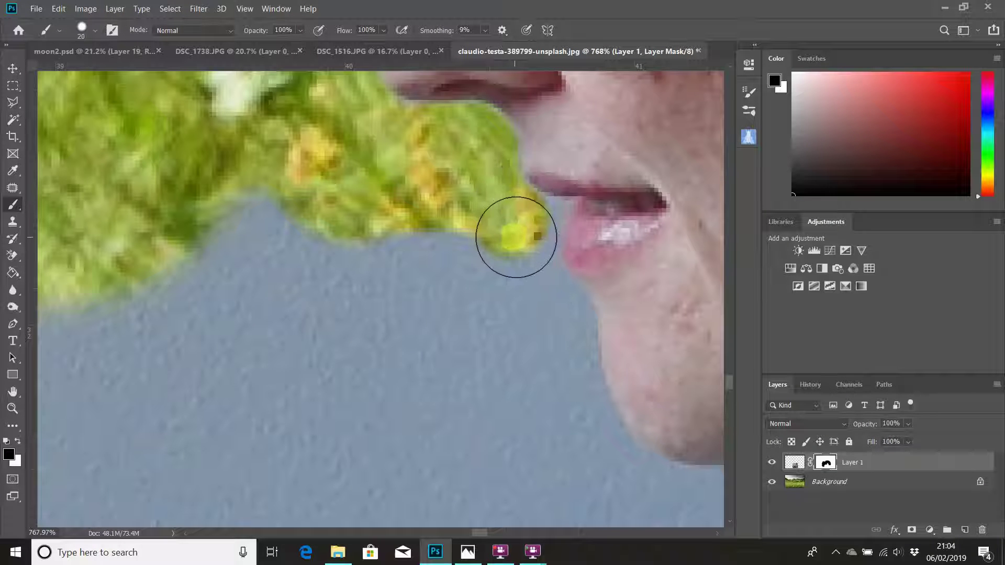
{"action": "left_click_drag", "start_coordinate": [516, 237], "coordinate": [516, 239]}
{"action": "key", "text": "bracketleft"}
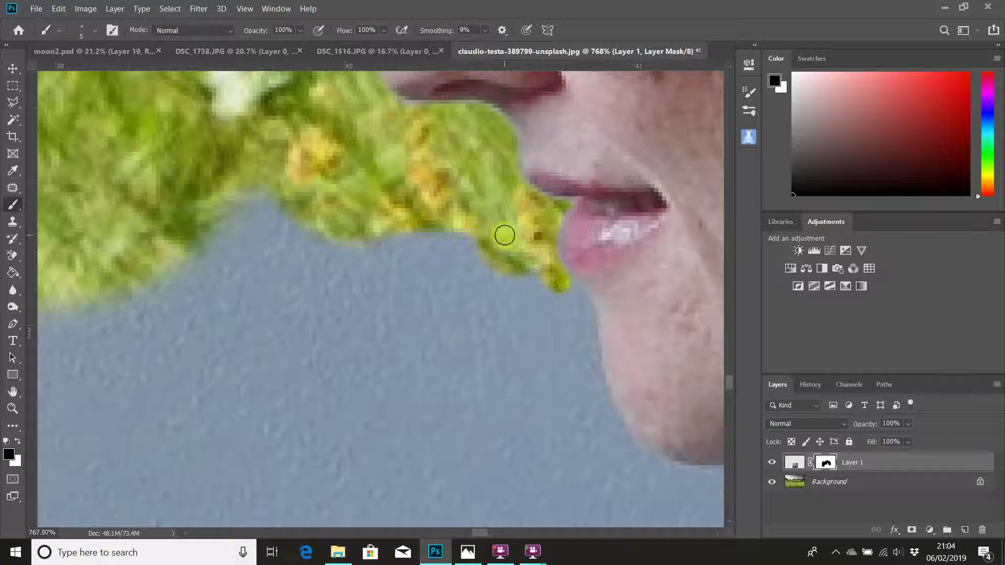
Step: Touch up the mask edge along the woman's lower lip with the 5 px brush
{"action": "scroll", "coordinate": [506, 249], "scroll_direction": "down", "scroll_amount": 15}
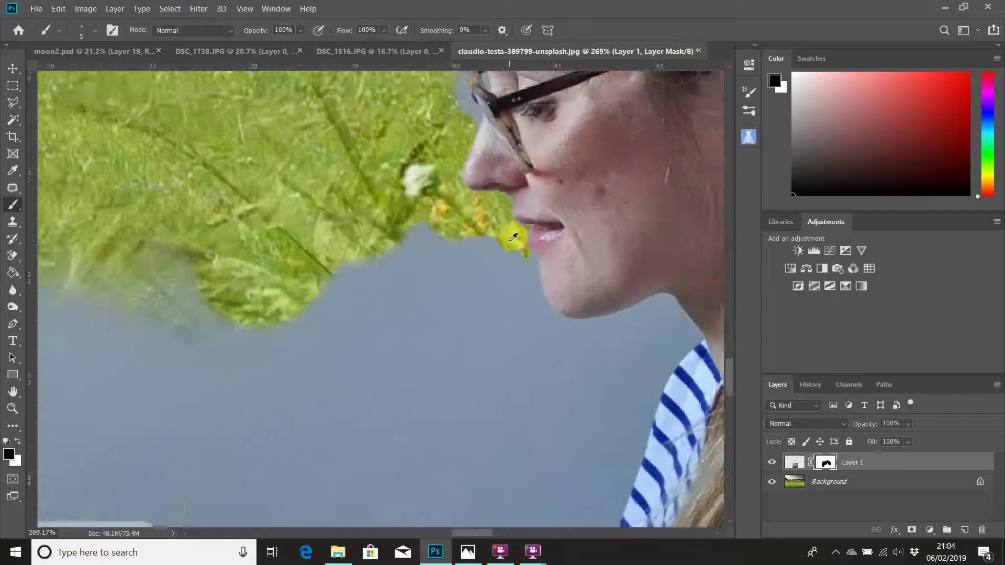
{"action": "scroll", "coordinate": [517, 235], "scroll_direction": "down", "scroll_amount": 1}
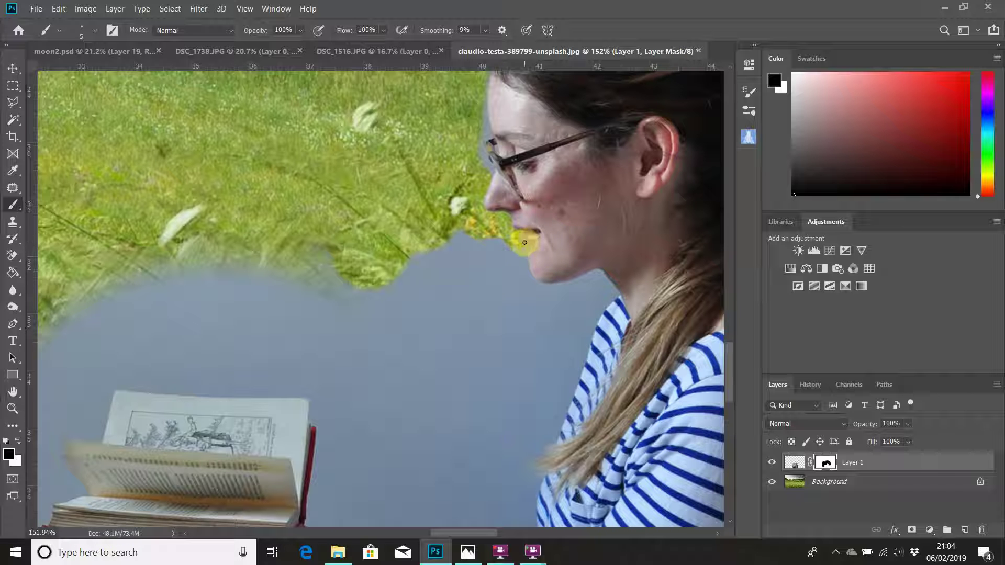
{"action": "scroll", "coordinate": [539, 230], "scroll_direction": "up", "scroll_amount": 5}
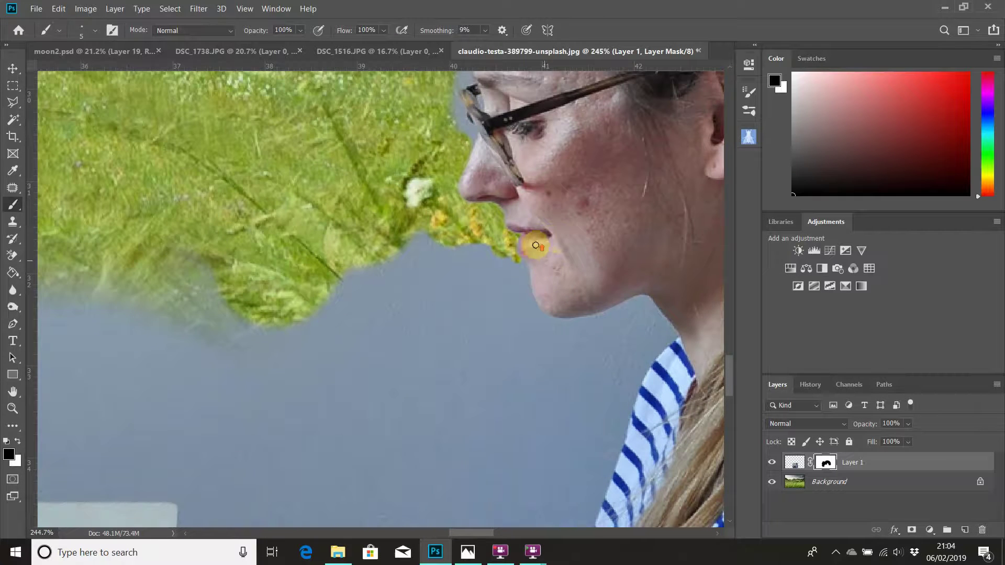
{"action": "scroll", "coordinate": [535, 245], "scroll_direction": "up", "scroll_amount": 10}
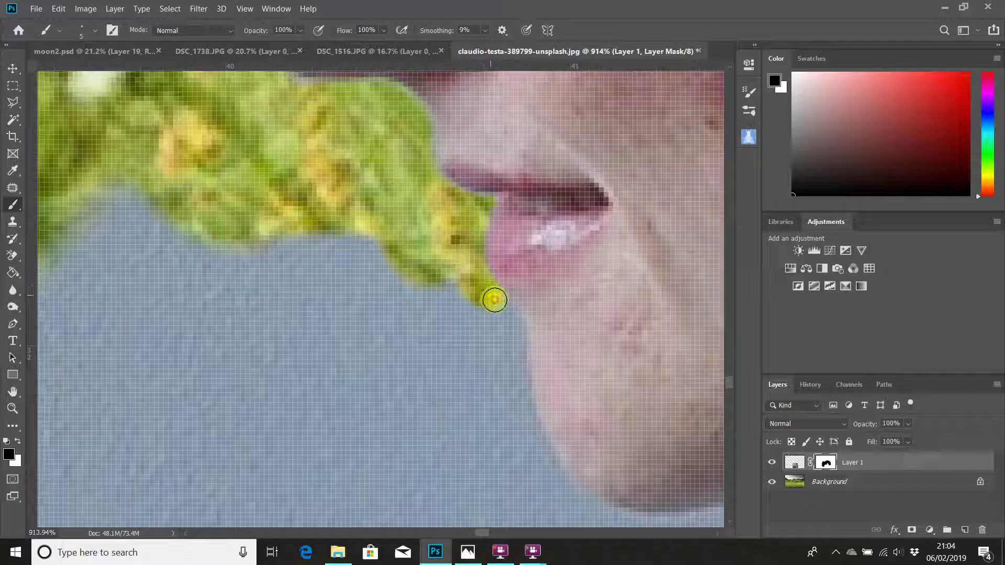
{"action": "mouse_move", "coordinate": [494, 299]}
{"action": "left_mouse_down"}
{"action": "mouse_move", "coordinate": [473, 235]}
{"action": "mouse_move", "coordinate": [477, 211]}
{"action": "left_mouse_up"}
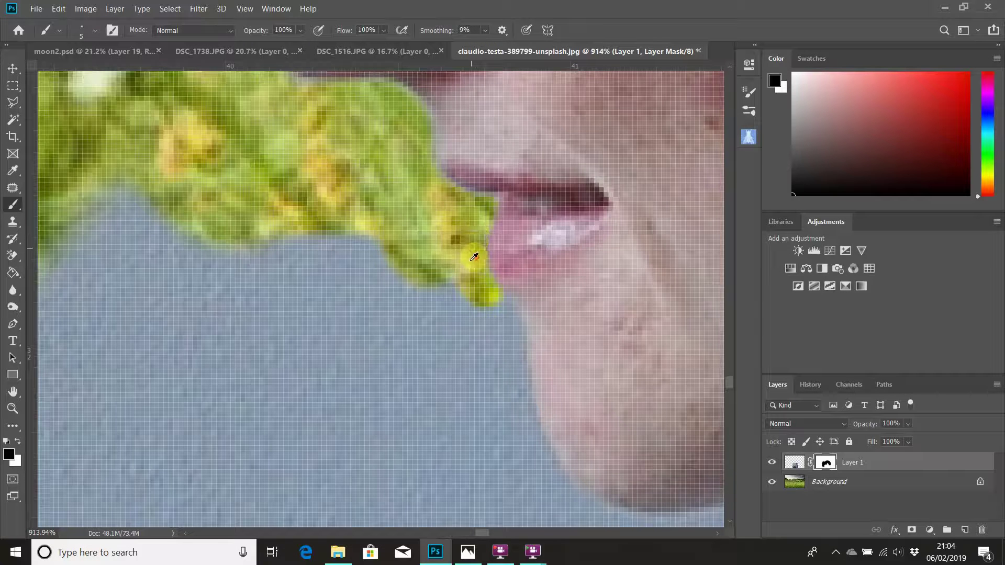
Step: Mask out a narrow band of wall from below the lip around the chin with an 8 px brush
{"action": "scroll", "coordinate": [474, 257], "scroll_direction": "down", "scroll_amount": 8}
{"action": "scroll", "coordinate": [466, 267], "scroll_direction": "up", "scroll_amount": 2}
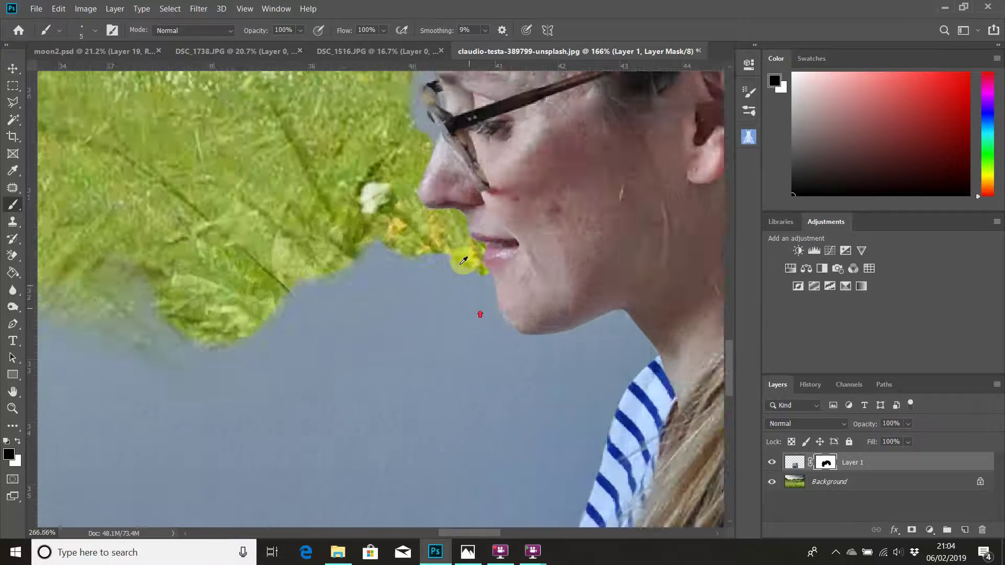
{"action": "scroll", "coordinate": [463, 260], "scroll_direction": "up", "scroll_amount": 8}
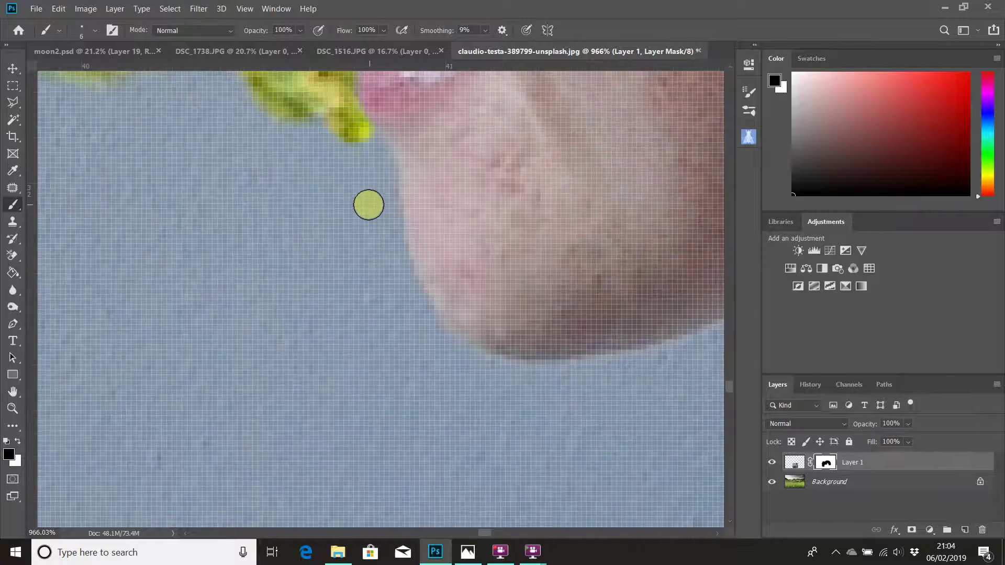
{"action": "key", "text": "bracketright"}
{"action": "key", "text": "bracketright"}
{"action": "mouse_move", "coordinate": [361, 157]}
{"action": "left_mouse_down"}
{"action": "mouse_move", "coordinate": [332, 129]}
{"action": "mouse_move", "coordinate": [371, 156]}
{"action": "mouse_move", "coordinate": [390, 265]}
{"action": "mouse_move", "coordinate": [440, 346]}
{"action": "mouse_move", "coordinate": [507, 381]}
{"action": "mouse_move", "coordinate": [596, 377]}
{"action": "left_mouse_up"}
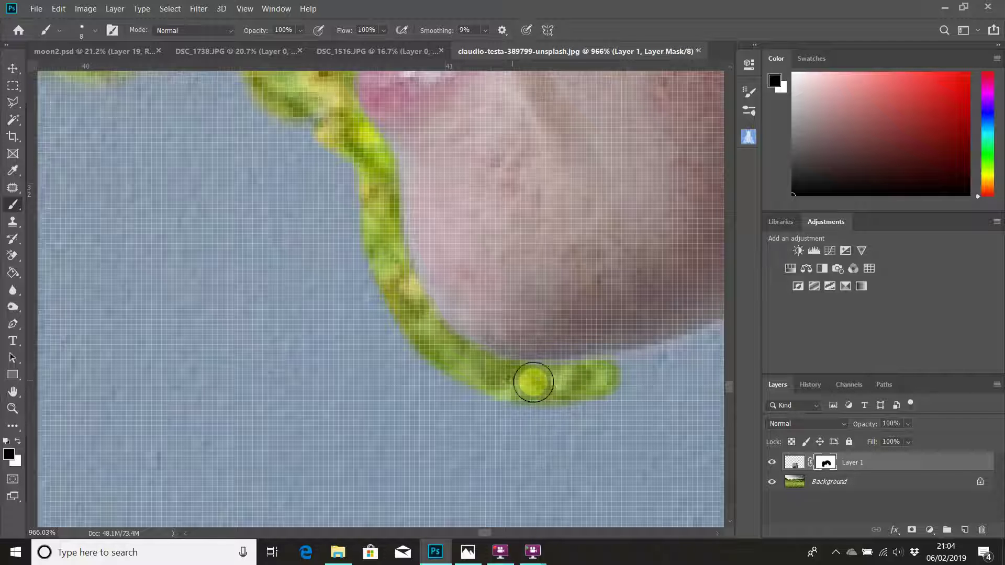
{"action": "left_click_drag", "start_coordinate": [533, 382], "coordinate": [664, 363]}
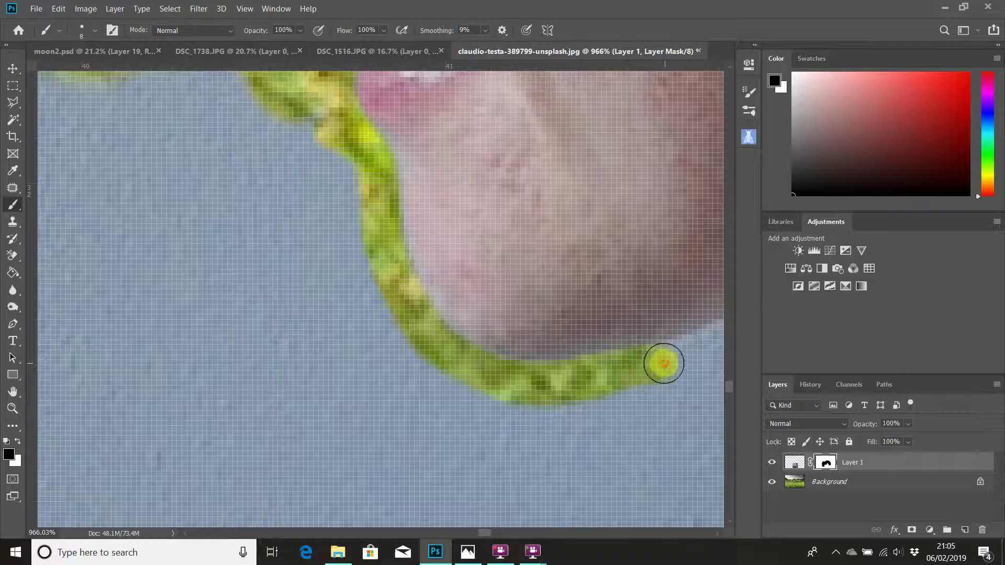
Step: Mask out the wall area in front of and below the woman's chin, enlarging the brush to 60 px
{"action": "scroll", "coordinate": [289, 286], "scroll_direction": "down", "scroll_amount": 5}
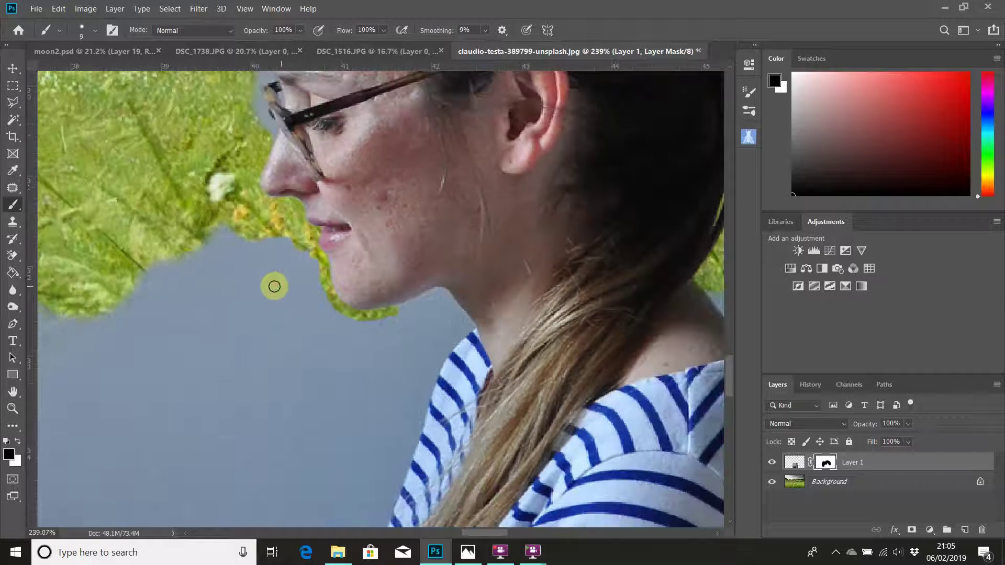
{"action": "key", "text": "bracketright"}
{"action": "key", "text": "bracketright"}
{"action": "key", "text": "bracketright"}
{"action": "key", "text": "bracketright"}
{"action": "key", "text": "bracketright"}
{"action": "key", "text": "bracketright"}
{"action": "key", "text": "bracketright"}
{"action": "key", "text": "bracketright"}
{"action": "key", "text": "bracketright"}
{"action": "key", "text": "bracketright"}
{"action": "mouse_move", "coordinate": [224, 242]}
{"action": "left_mouse_down"}
{"action": "mouse_move", "coordinate": [142, 306]}
{"action": "mouse_move", "coordinate": [120, 348]}
{"action": "mouse_move", "coordinate": [220, 274]}
{"action": "mouse_move", "coordinate": [253, 264]}
{"action": "mouse_move", "coordinate": [284, 277]}
{"action": "mouse_move", "coordinate": [305, 323]}
{"action": "mouse_move", "coordinate": [358, 369]}
{"action": "mouse_move", "coordinate": [328, 398]}
{"action": "mouse_move", "coordinate": [278, 328]}
{"action": "mouse_move", "coordinate": [227, 393]}
{"action": "mouse_move", "coordinate": [91, 329]}
{"action": "mouse_move", "coordinate": [108, 427]}
{"action": "mouse_move", "coordinate": [205, 473]}
{"action": "mouse_move", "coordinate": [274, 410]}
{"action": "mouse_move", "coordinate": [172, 398]}
{"action": "mouse_move", "coordinate": [202, 446]}
{"action": "mouse_move", "coordinate": [314, 425]}
{"action": "mouse_move", "coordinate": [359, 390]}
{"action": "mouse_move", "coordinate": [367, 359]}
{"action": "mouse_move", "coordinate": [385, 349]}
{"action": "mouse_move", "coordinate": [314, 440]}
{"action": "mouse_move", "coordinate": [287, 416]}
{"action": "left_mouse_up"}
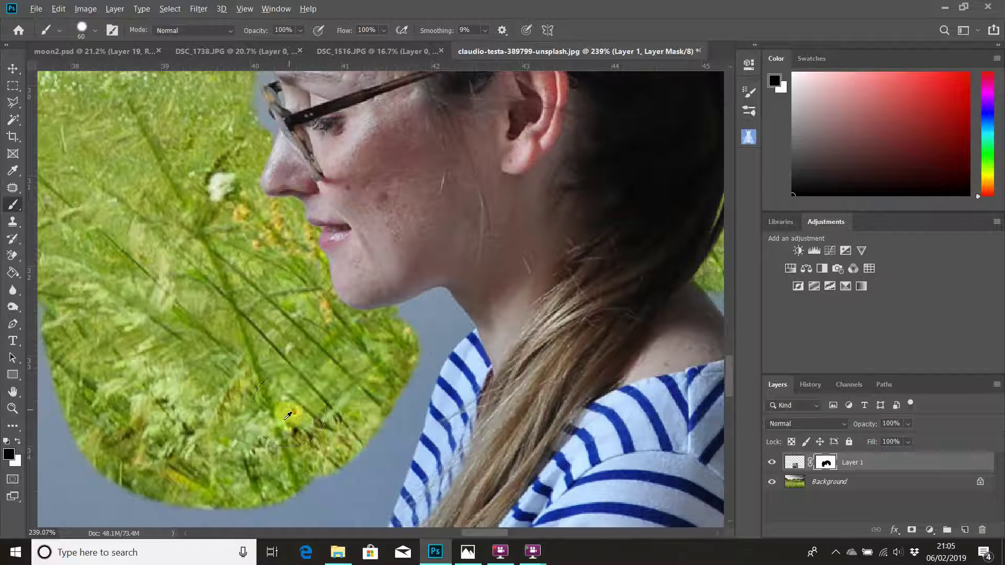
Step: Mask out the wall above the book and the background strip behind the woman's back with a 175 px brush
{"action": "scroll", "coordinate": [288, 416], "scroll_direction": "down", "scroll_amount": 6}
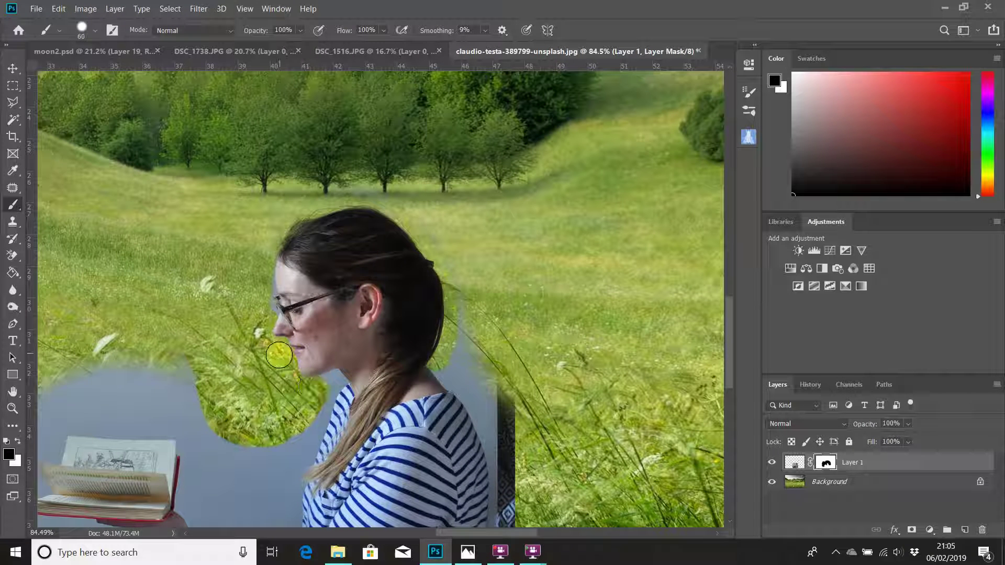
{"action": "left_click_drag", "start_coordinate": [318, 392], "coordinate": [423, 294]}
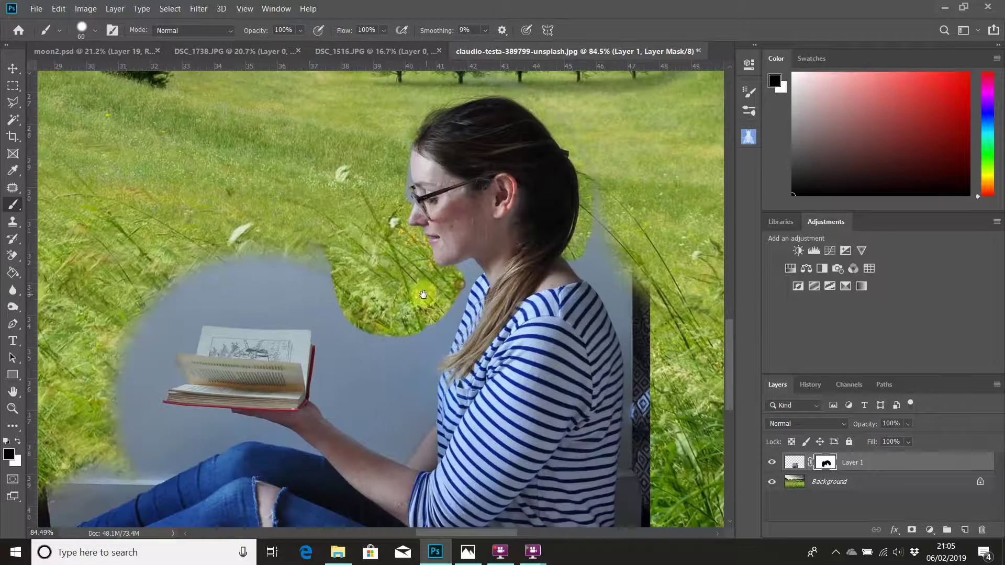
{"action": "scroll", "coordinate": [418, 296], "scroll_direction": "down", "scroll_amount": 3}
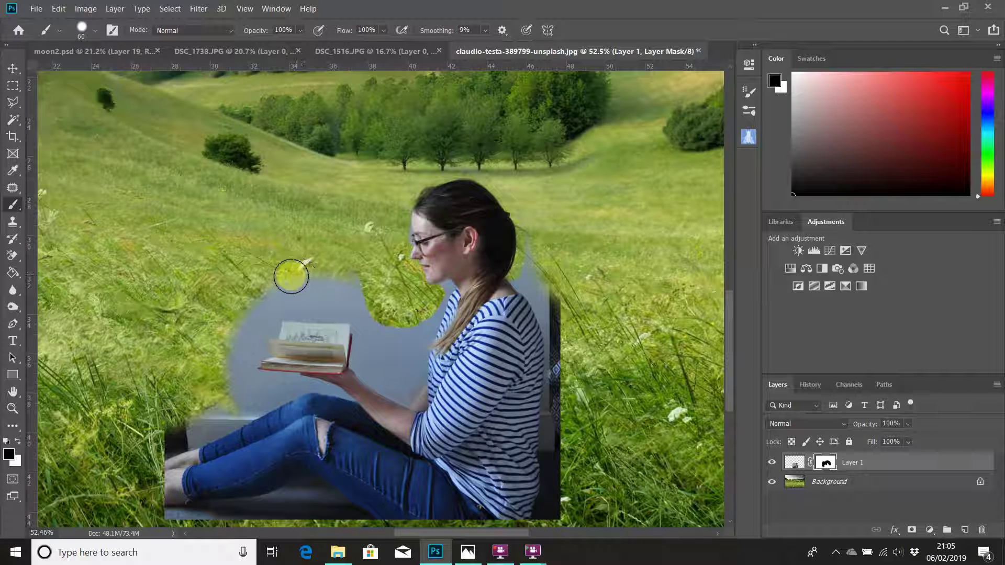
{"action": "key", "text": "bracketright"}
{"action": "key", "text": "bracketright"}
{"action": "mouse_move", "coordinate": [275, 278]}
{"action": "left_mouse_down"}
{"action": "mouse_move", "coordinate": [351, 287]}
{"action": "mouse_move", "coordinate": [279, 275]}
{"action": "mouse_move", "coordinate": [266, 291]}
{"action": "mouse_move", "coordinate": [381, 294]}
{"action": "mouse_move", "coordinate": [319, 285]}
{"action": "left_mouse_up"}
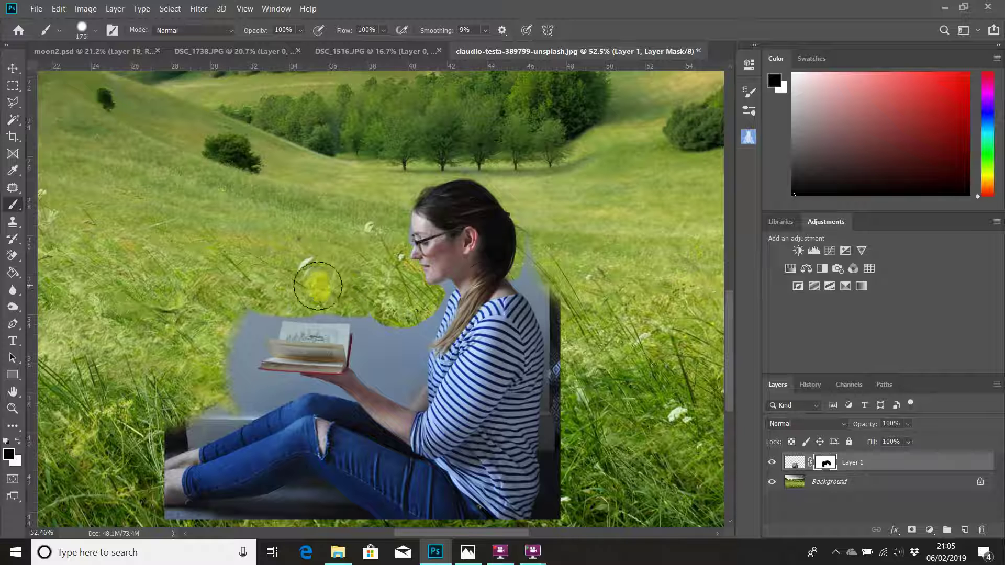
{"action": "mouse_move", "coordinate": [538, 185]}
{"action": "left_mouse_down"}
{"action": "mouse_move", "coordinate": [544, 208]}
{"action": "mouse_move", "coordinate": [543, 271]}
{"action": "mouse_move", "coordinate": [564, 288]}
{"action": "mouse_move", "coordinate": [549, 278]}
{"action": "mouse_move", "coordinate": [575, 341]}
{"action": "mouse_move", "coordinate": [577, 414]}
{"action": "left_mouse_up"}
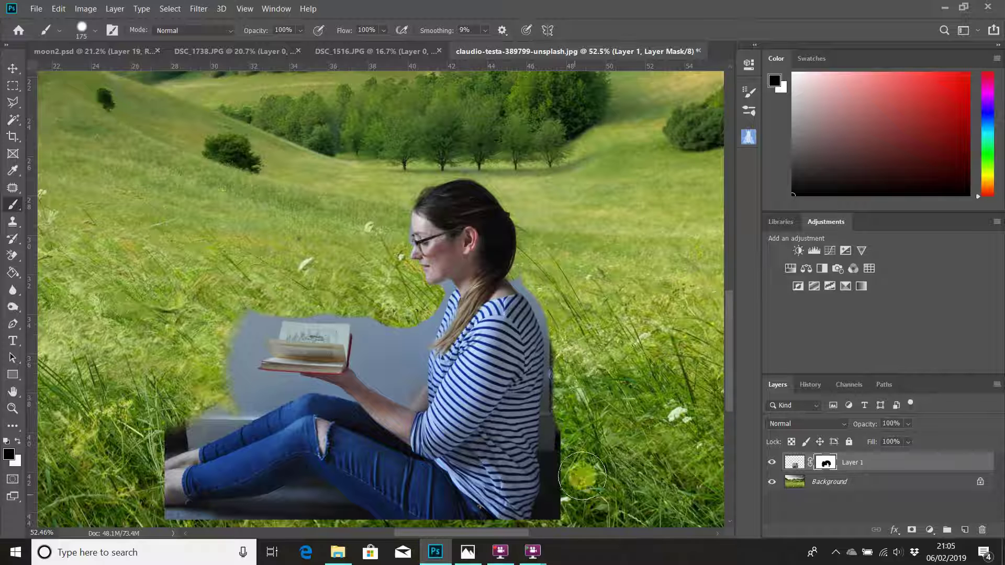